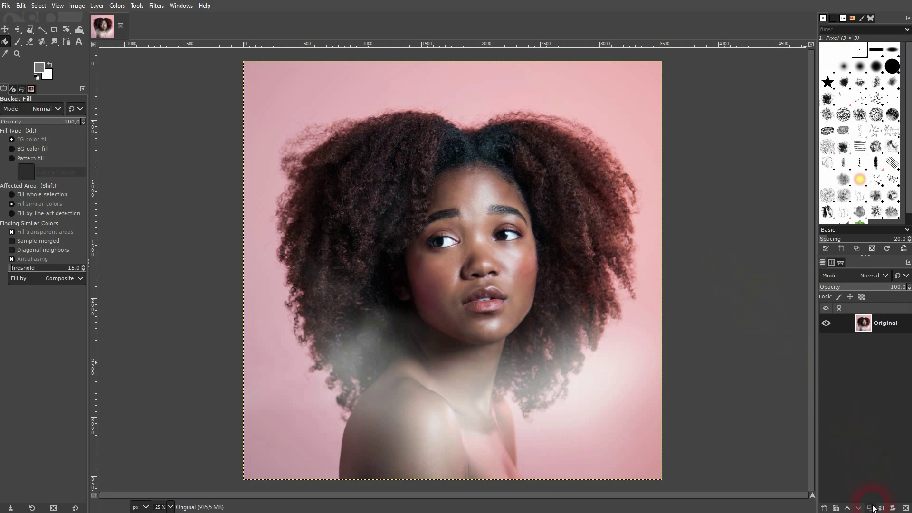
Duplicate the Original layer, hide the Original, and select the Original copy layer
{"action": "left_click", "coordinate": [872, 508]}
{"action": "left_click", "coordinate": [827, 344]}
{"action": "left_click", "coordinate": [892, 327]}
{"action": "left_click", "coordinate": [117, 6]}
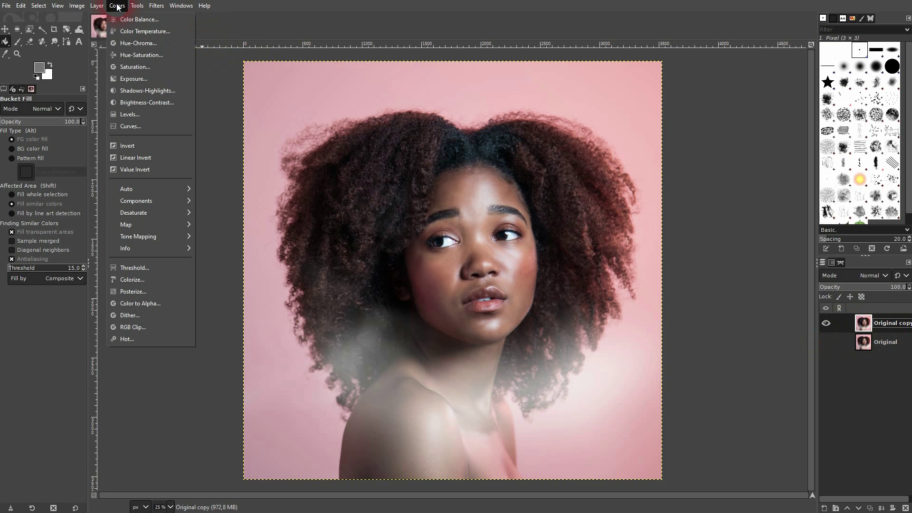
Desaturate the copy layer using Lightness (HSL) mode
{"action": "mouse_move", "coordinate": [172, 211]}
{"action": "left_click", "coordinate": [222, 226]}
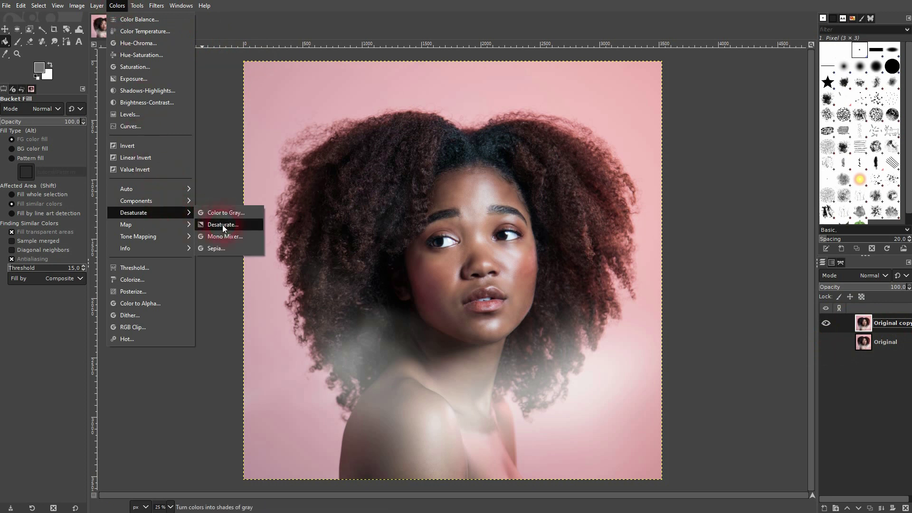
{"action": "left_click", "coordinate": [189, 147]}
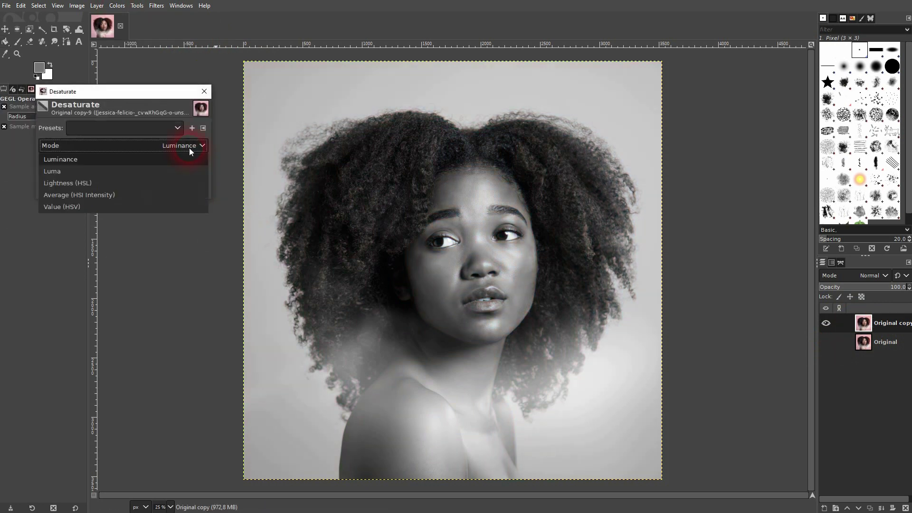
{"action": "left_click", "coordinate": [172, 180]}
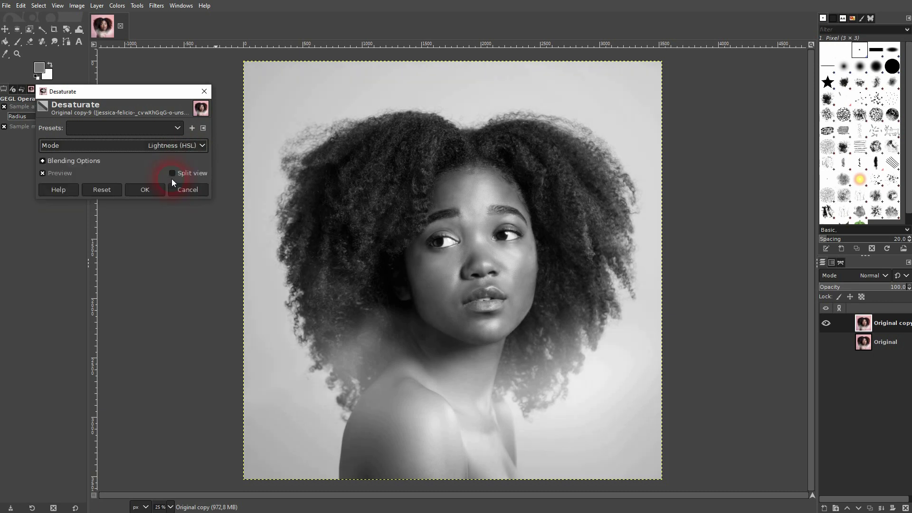
{"action": "left_click", "coordinate": [145, 191]}
Duplicate the grayscale layer twice, hide the top copy, and select the second copy
{"action": "left_click", "coordinate": [870, 508]}
{"action": "left_click", "coordinate": [870, 508]}
{"action": "left_click", "coordinate": [827, 323]}
{"action": "left_click", "coordinate": [882, 343]}
Set the second copy's blend mode to Grain merge and lower its opacity
{"action": "left_click", "coordinate": [873, 276]}
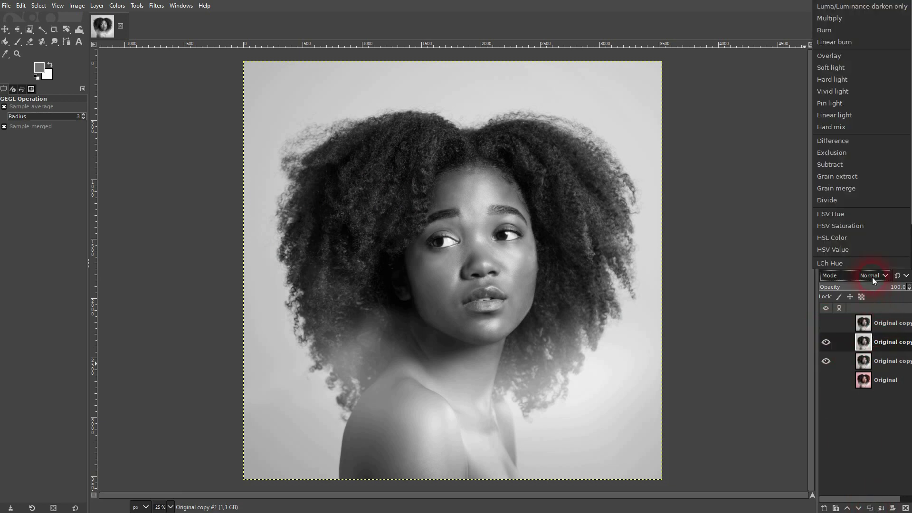
{"action": "left_click", "coordinate": [849, 190]}
{"action": "mouse_move", "coordinate": [859, 288]}
{"action": "left_mouse_down"}
{"action": "mouse_move", "coordinate": [830, 288]}
{"action": "mouse_move", "coordinate": [850, 288]}
{"action": "left_mouse_up"}
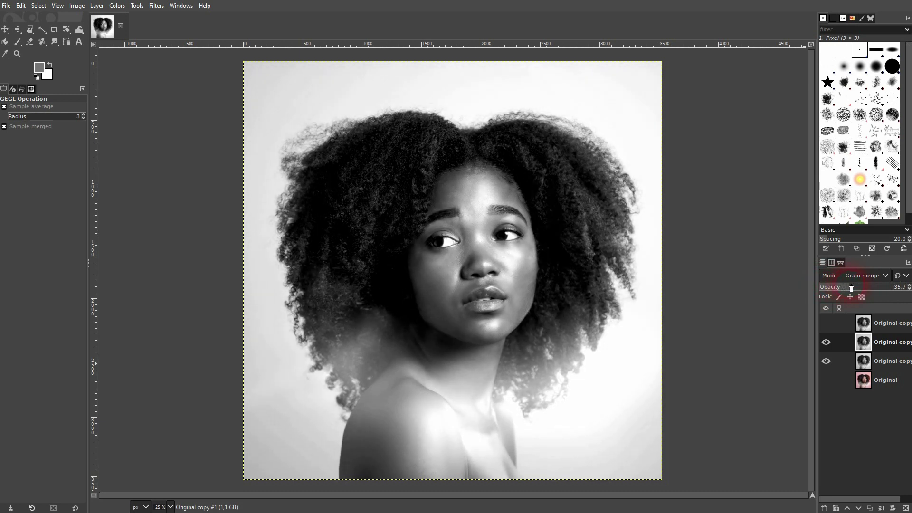
Show the top copy and blend it as Grain extract at 28.6% opacity
{"action": "left_click", "coordinate": [827, 324]}
{"action": "left_click", "coordinate": [877, 323]}
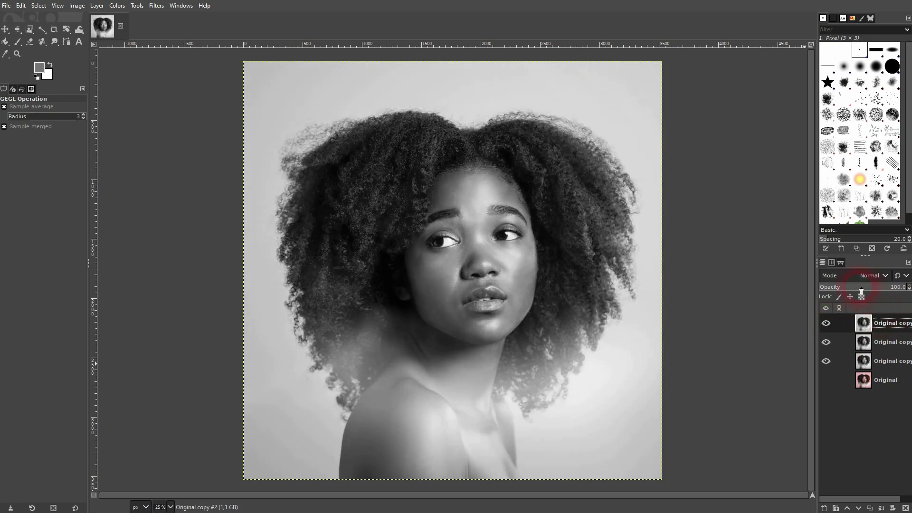
{"action": "left_click", "coordinate": [874, 275]}
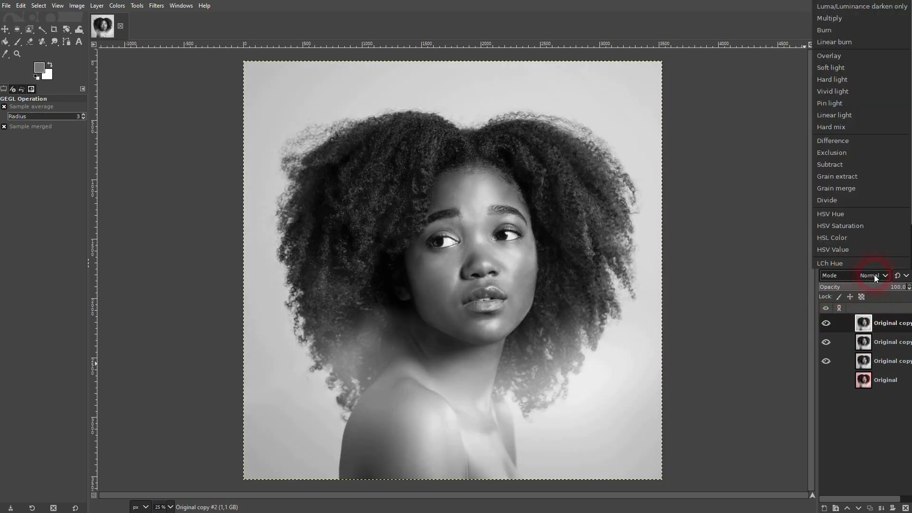
{"action": "left_click", "coordinate": [854, 176]}
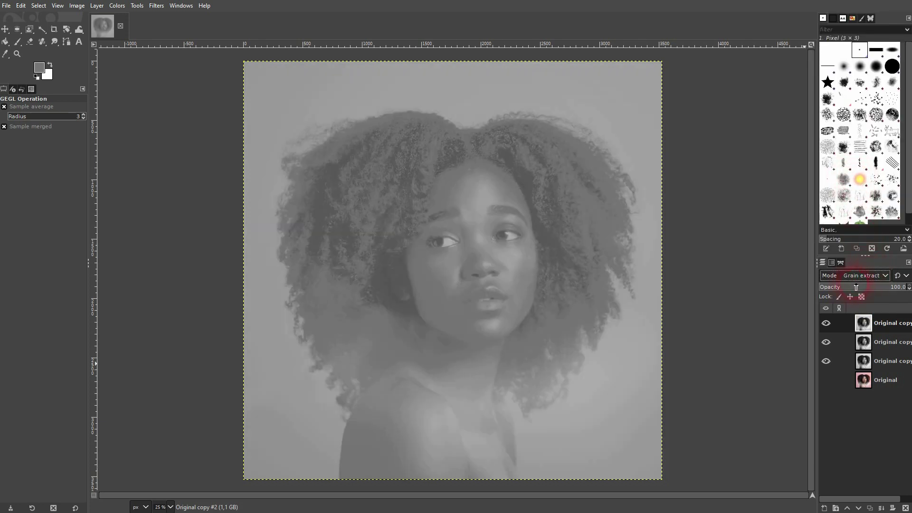
{"action": "left_click", "coordinate": [850, 288]}
{"action": "left_click_drag", "start_coordinate": [850, 288], "coordinate": [848, 288]}
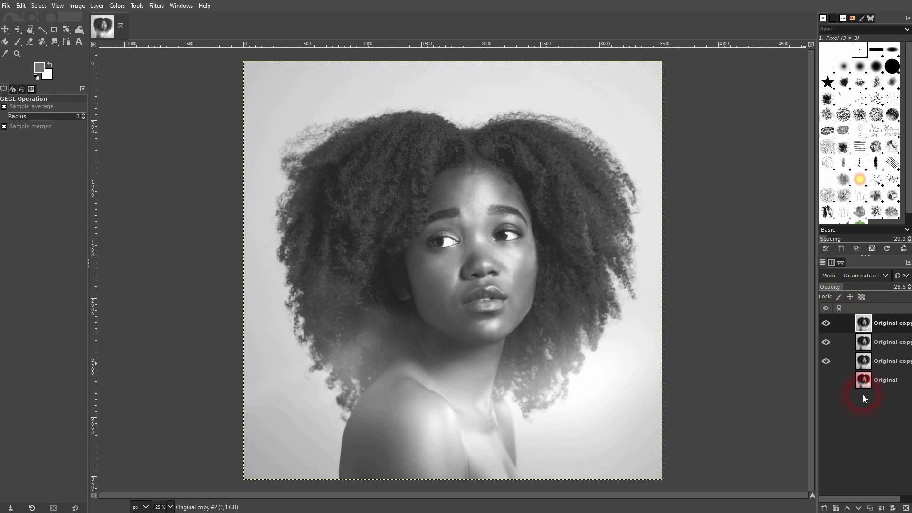
Make the Original layer visible again and reselect the top copy layer
{"action": "left_click", "coordinate": [825, 361], "text": "shift"}
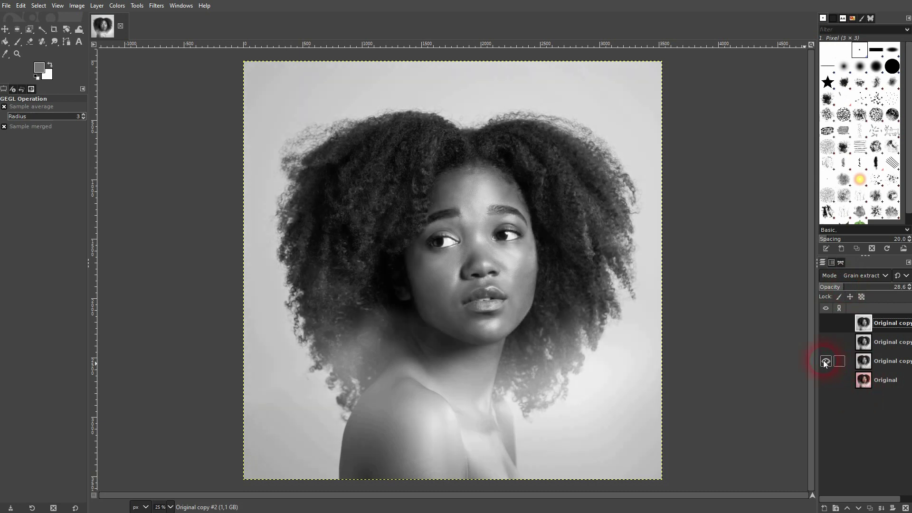
{"action": "left_click", "coordinate": [883, 324]}
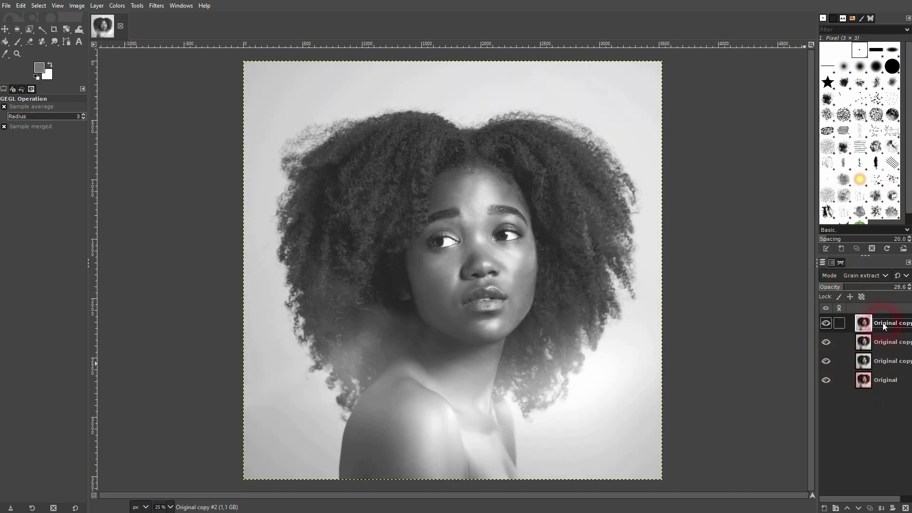
{"action": "left_click", "coordinate": [835, 459]}
Create a new transparent layer named 'grain'
{"action": "left_click", "coordinate": [825, 509]}
{"action": "double_click", "coordinate": [710, 312]}
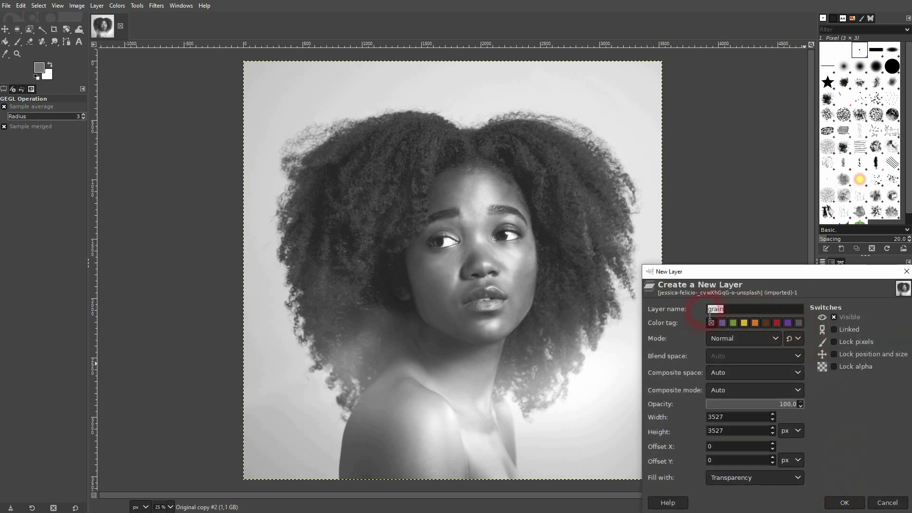
{"action": "left_click", "coordinate": [763, 483]}
{"action": "left_click", "coordinate": [758, 457]}
{"action": "left_click", "coordinate": [844, 503]}
Set the foreground colour to mid gray 737373
{"action": "left_click", "coordinate": [132, 138]}
{"action": "left_click", "coordinate": [39, 68]}
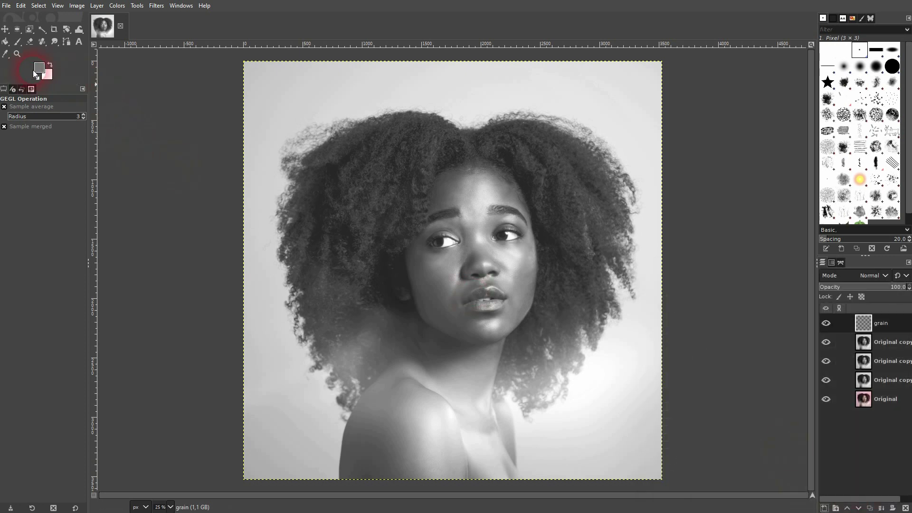
{"action": "mouse_move", "coordinate": [112, 137]}
{"action": "left_mouse_down"}
{"action": "mouse_move", "coordinate": [128, 138]}
{"action": "mouse_move", "coordinate": [109, 136]}
{"action": "mouse_move", "coordinate": [103, 113]}
{"action": "mouse_move", "coordinate": [100, 139]}
{"action": "left_mouse_up"}
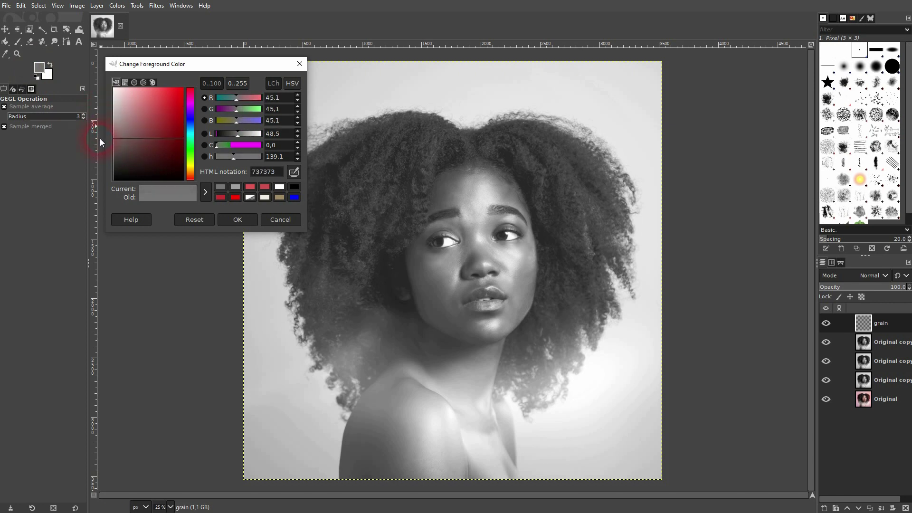
{"action": "left_click", "coordinate": [230, 221]}
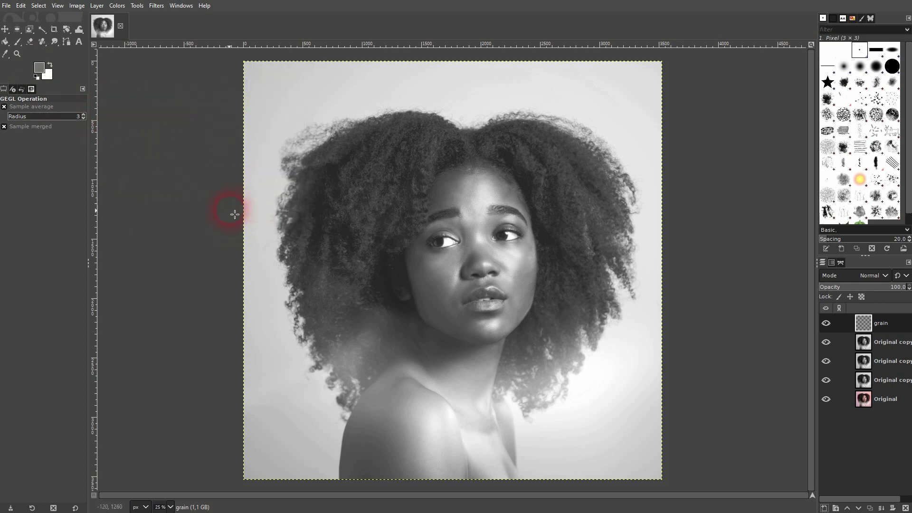
{"action": "left_click", "coordinate": [5, 41]}
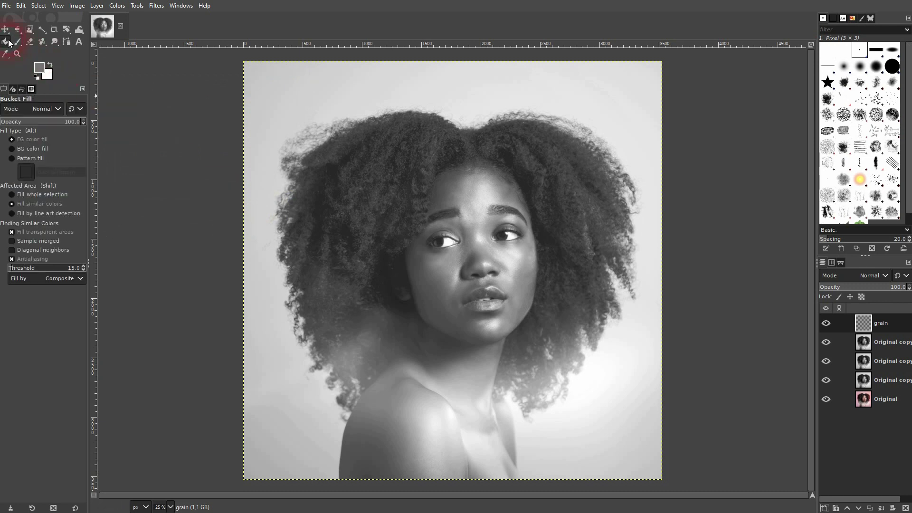
Fill the grain layer with gray and set its blend mode to Grain extract
{"action": "left_click_drag", "start_coordinate": [257, 97], "coordinate": [463, 283]}
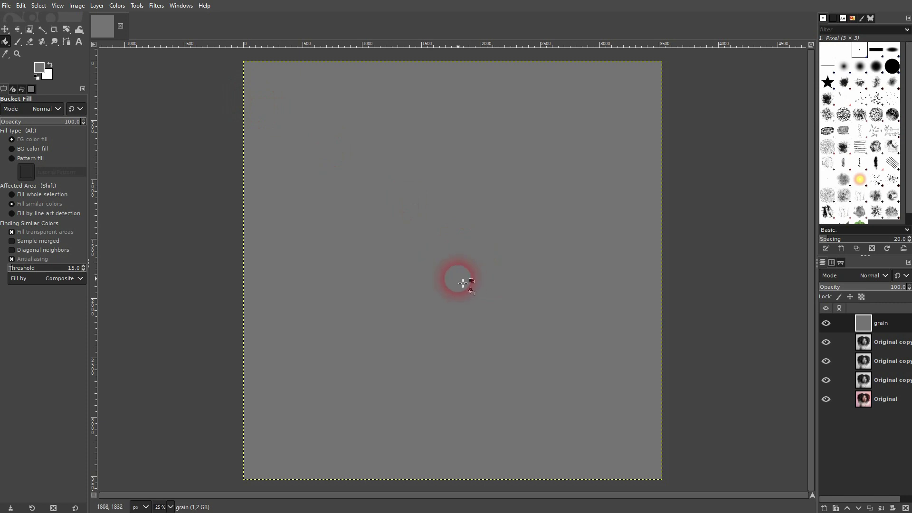
{"action": "left_click", "coordinate": [877, 280]}
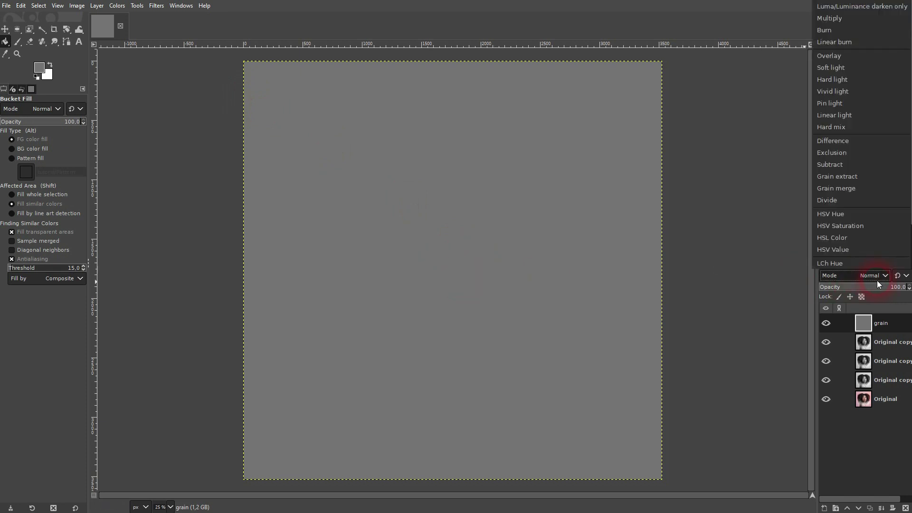
{"action": "left_click", "coordinate": [845, 178]}
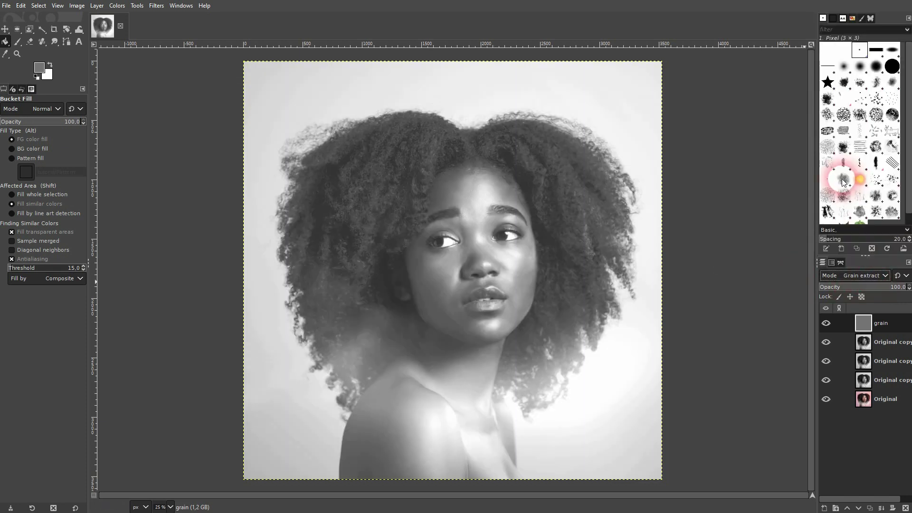
{"action": "left_click", "coordinate": [827, 324]}
{"action": "left_click", "coordinate": [826, 323]}
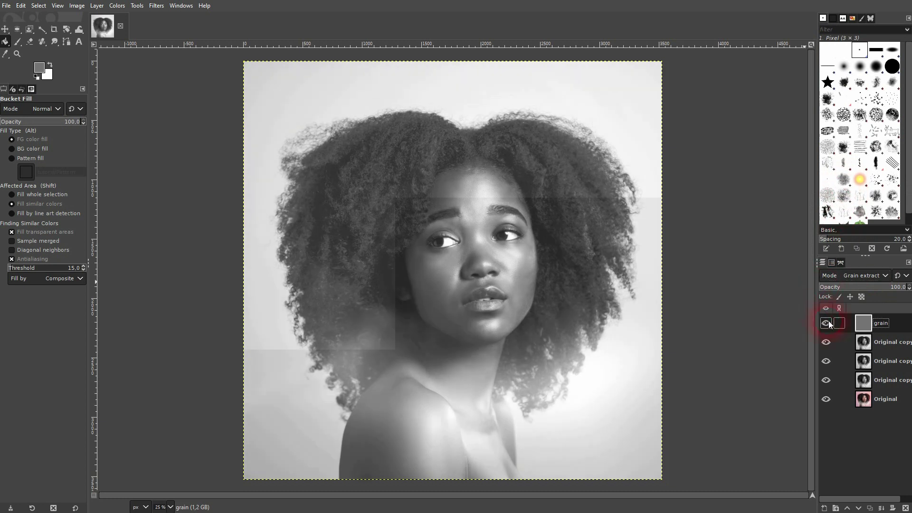
Adjust the foreground gray twice, ending at 898989, refilling the grain layer each time
{"action": "left_click", "coordinate": [39, 68]}
{"action": "left_click_drag", "start_coordinate": [113, 137], "coordinate": [110, 141]}
{"action": "left_click", "coordinate": [247, 222]}
{"action": "left_click", "coordinate": [276, 141]}
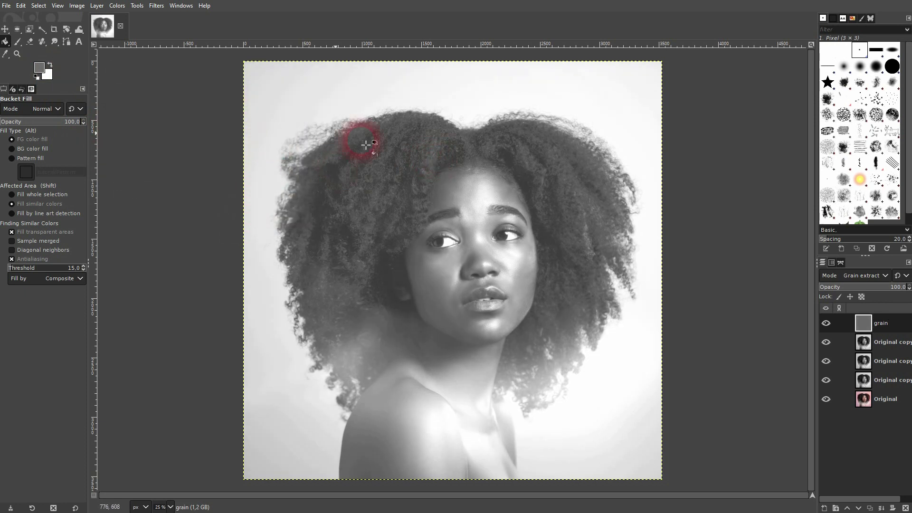
{"action": "left_click", "coordinate": [39, 68]}
{"action": "left_click_drag", "start_coordinate": [111, 142], "coordinate": [105, 130]}
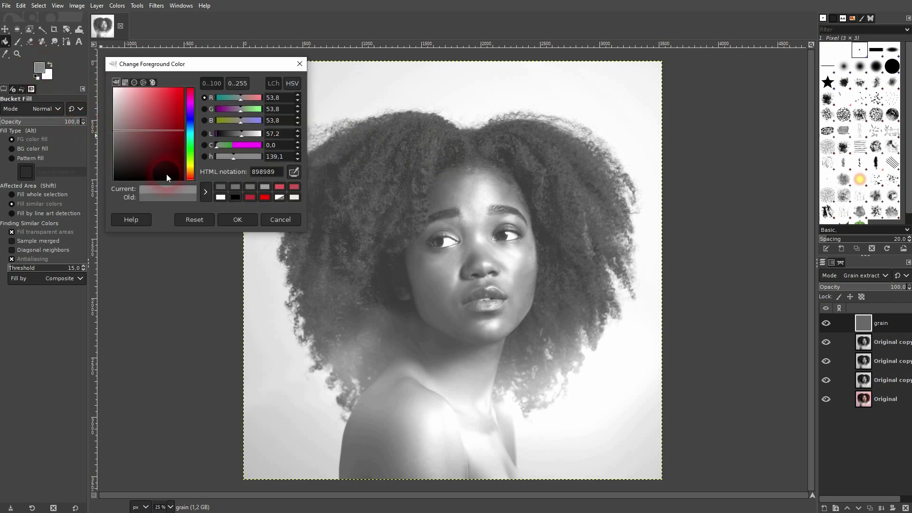
{"action": "left_click", "coordinate": [237, 219]}
{"action": "left_click", "coordinate": [289, 131]}
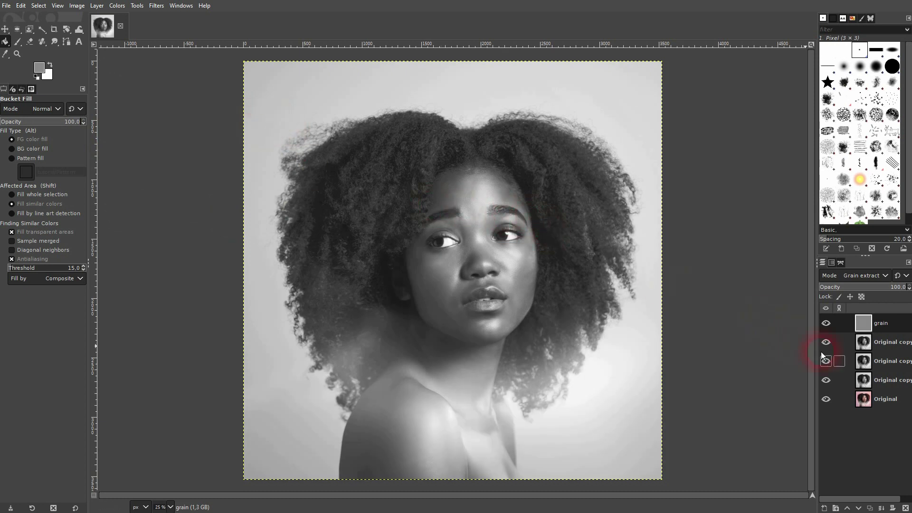
Toggle an Original copy layer off and on to compare, then select the grain layer
{"action": "left_click", "coordinate": [827, 380]}
{"action": "left_click", "coordinate": [827, 379]}
{"action": "left_click", "coordinate": [849, 321]}
Apply RGB Noise with Independent RGB, Linear RGB and Gaussian off, Value about 0.13
{"action": "left_click", "coordinate": [5, 28]}
{"action": "left_click", "coordinate": [156, 5]}
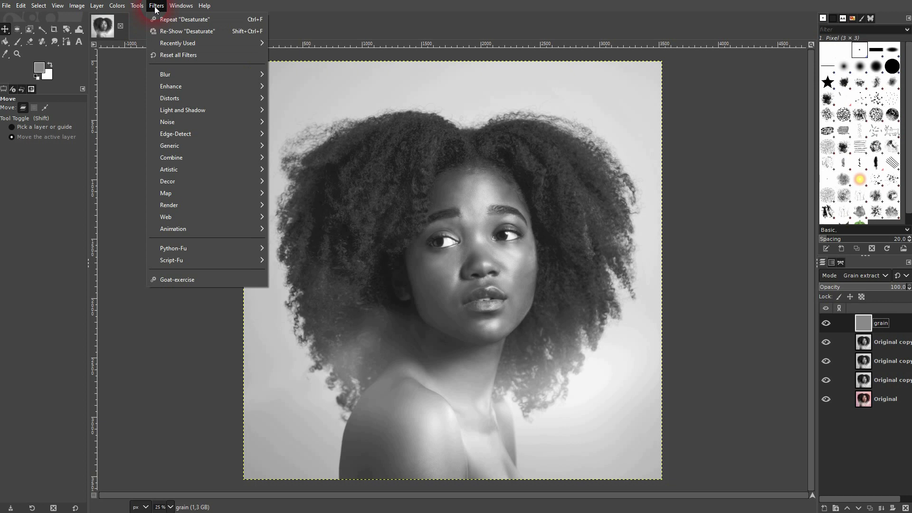
{"action": "mouse_move", "coordinate": [228, 122]}
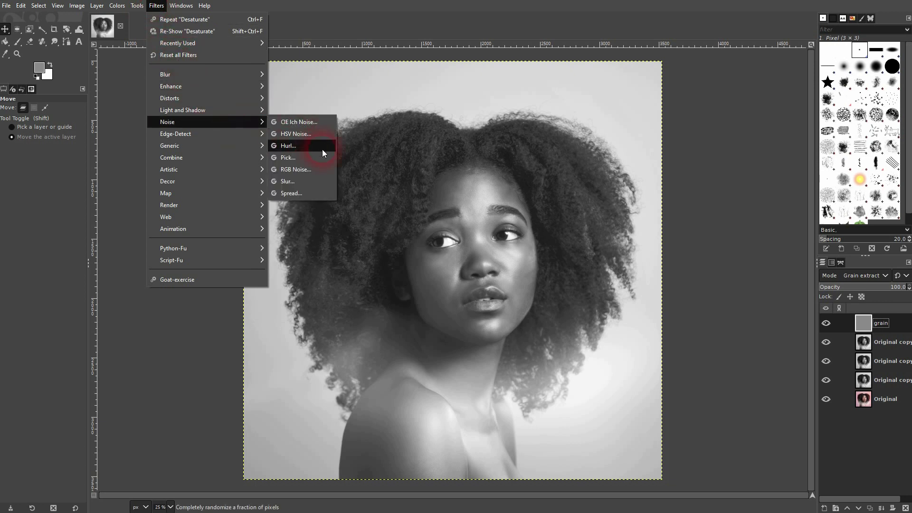
{"action": "left_click", "coordinate": [313, 169]}
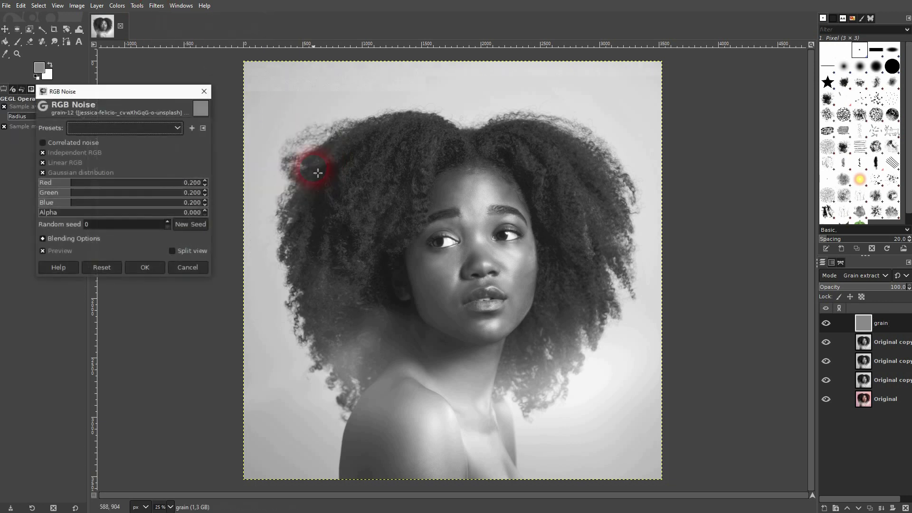
{"action": "left_click", "coordinate": [57, 155]}
{"action": "left_click", "coordinate": [61, 164]}
{"action": "left_click", "coordinate": [63, 172]}
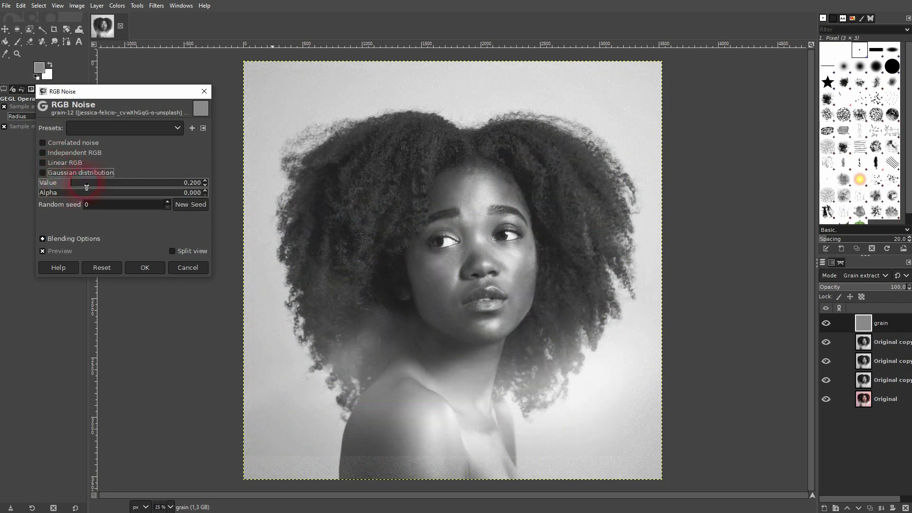
{"action": "left_click_drag", "start_coordinate": [67, 188], "coordinate": [153, 186]}
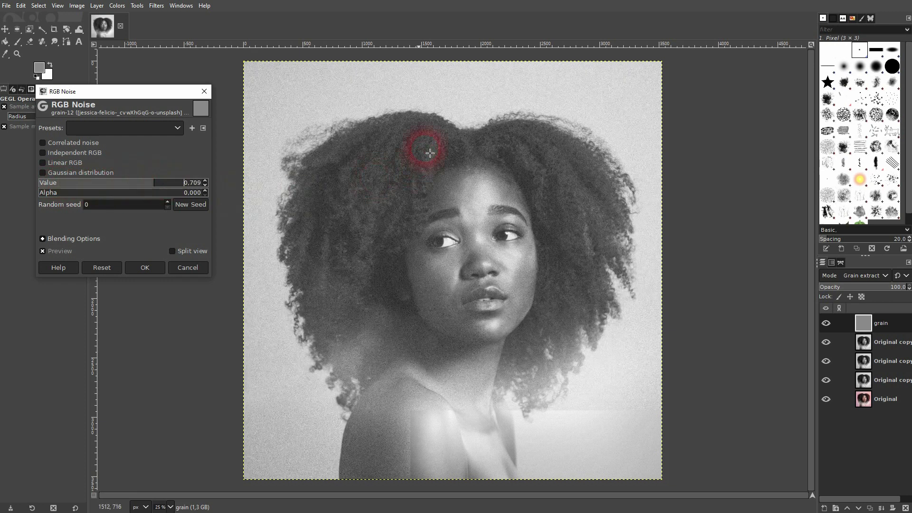
{"action": "left_click", "coordinate": [76, 186]}
{"action": "left_click_drag", "start_coordinate": [76, 187], "coordinate": [61, 187]}
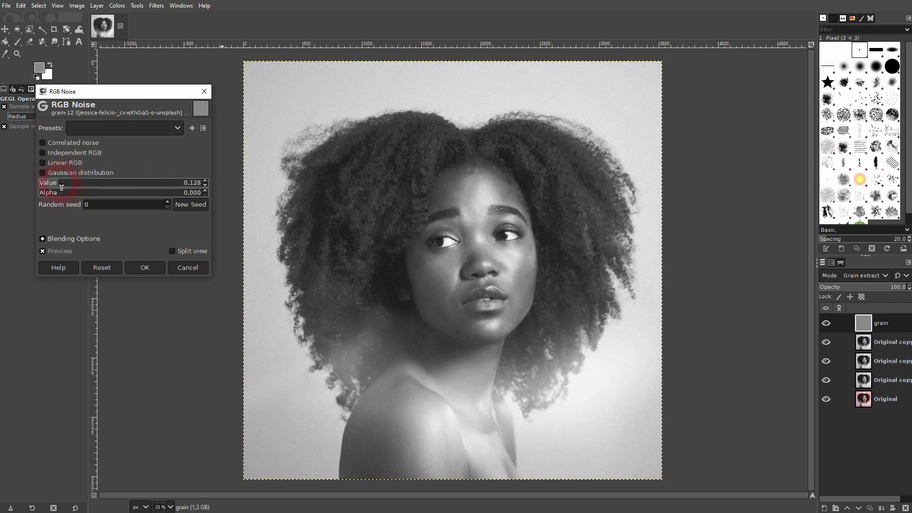
{"action": "left_click", "coordinate": [153, 272]}
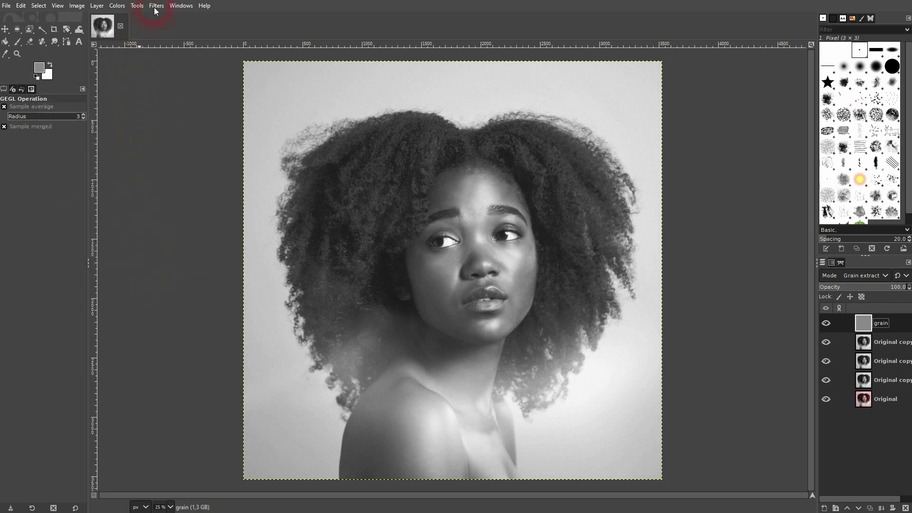
Apply a Gaussian Blur of size 0.50 to the grain layer
{"action": "left_click", "coordinate": [155, 10]}
{"action": "left_click", "coordinate": [215, 76]}
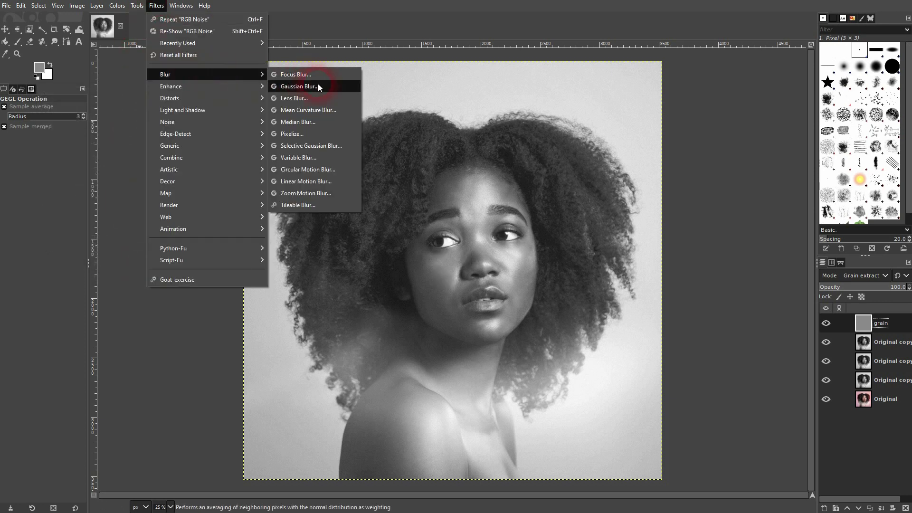
{"action": "left_click", "coordinate": [318, 86]}
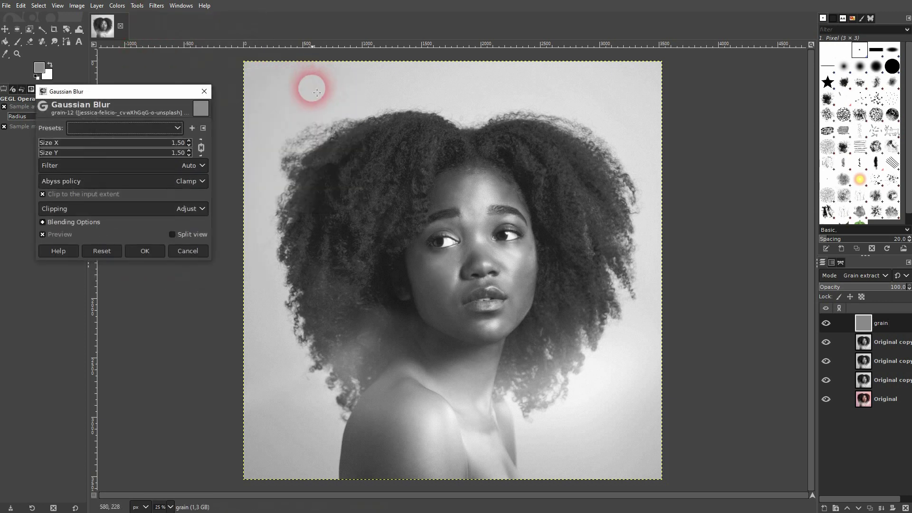
{"action": "left_click", "coordinate": [189, 155]}
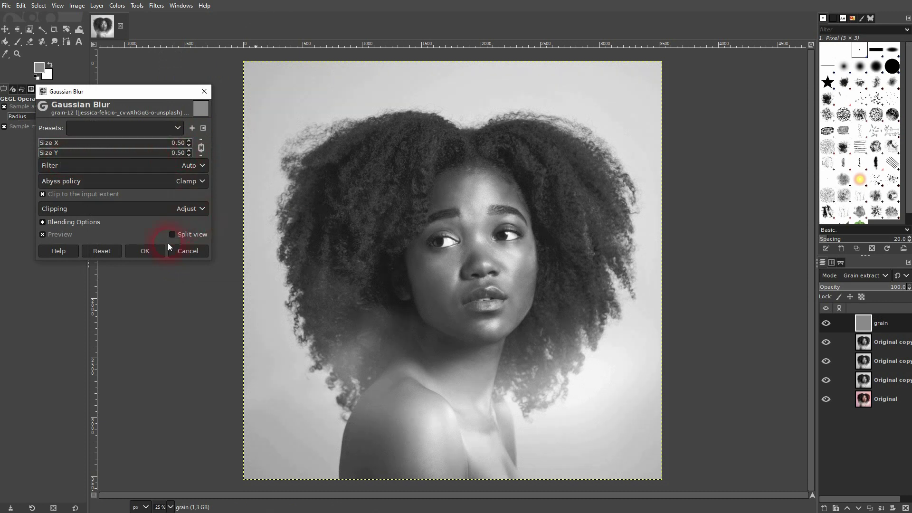
{"action": "left_click", "coordinate": [153, 252]}
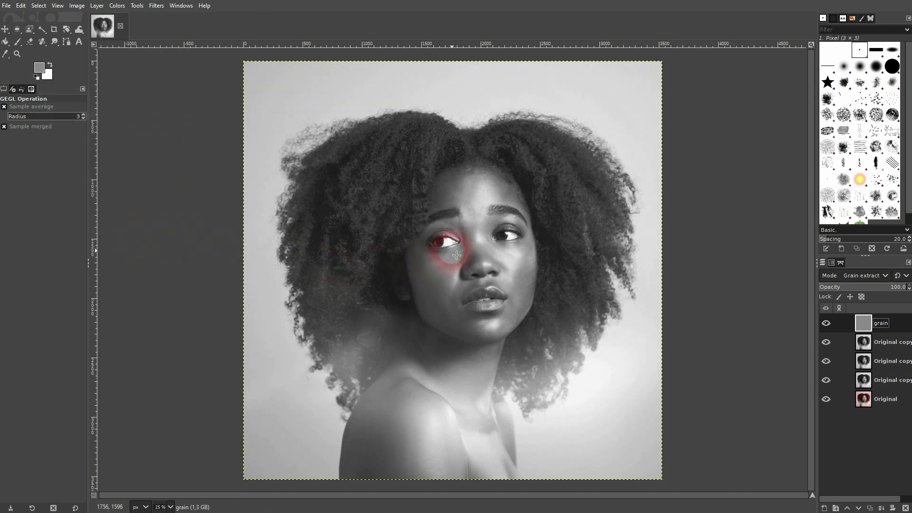
Zoom in to inspect the softened grain, then zoom back out
{"action": "key", "text": "shift+2"}
{"action": "scroll", "coordinate": [468, 164], "scroll_direction": "up", "scroll_amount": 3}
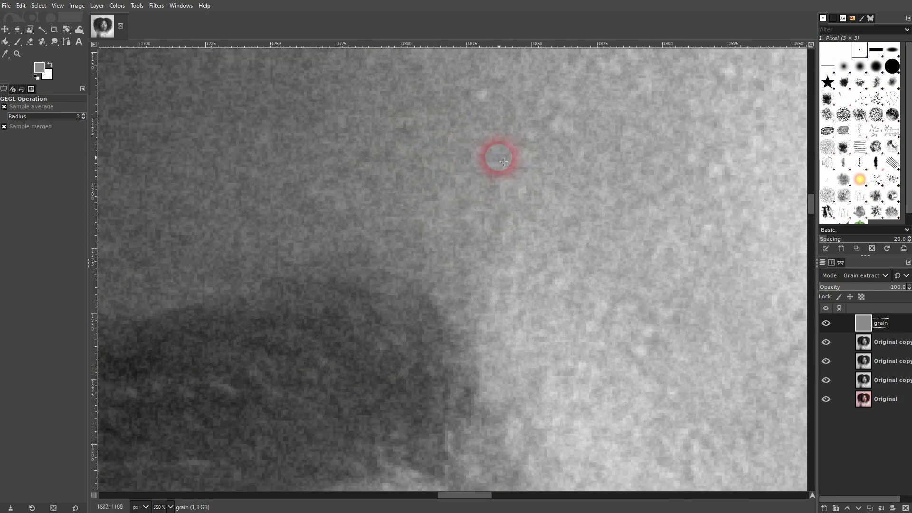
{"action": "scroll", "coordinate": [503, 164], "scroll_direction": "down", "scroll_amount": 5}
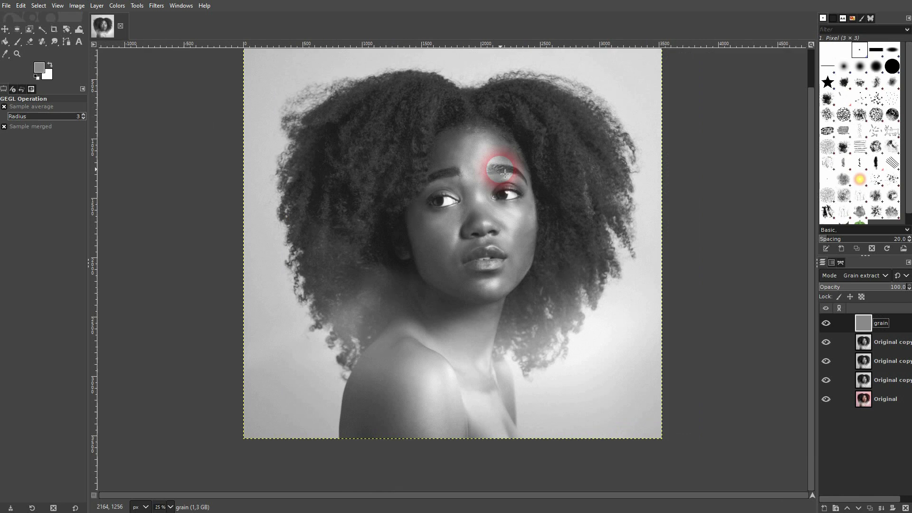
{"action": "left_click", "coordinate": [153, 7]}
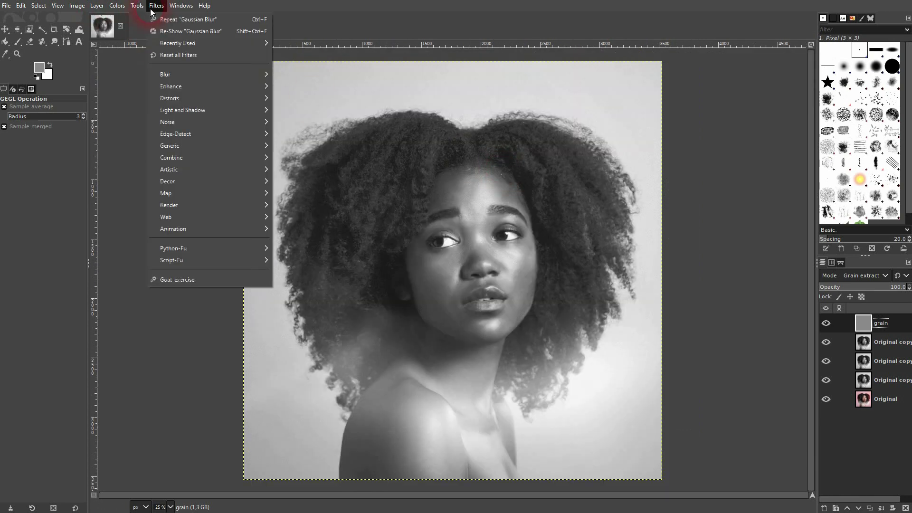
Apply a second monochrome RGB Noise pass at Value about 0.07 to the grain layer
{"action": "mouse_move", "coordinate": [257, 121]}
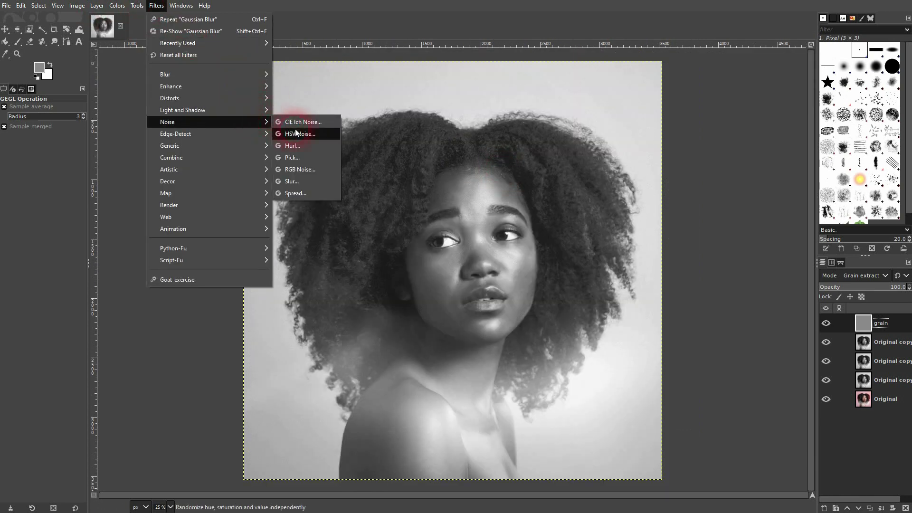
{"action": "left_click", "coordinate": [325, 171]}
{"action": "left_click", "coordinate": [76, 152]}
{"action": "left_click", "coordinate": [71, 162]}
{"action": "left_click", "coordinate": [76, 173]}
{"action": "left_click_drag", "start_coordinate": [42, 183], "coordinate": [59, 187]}
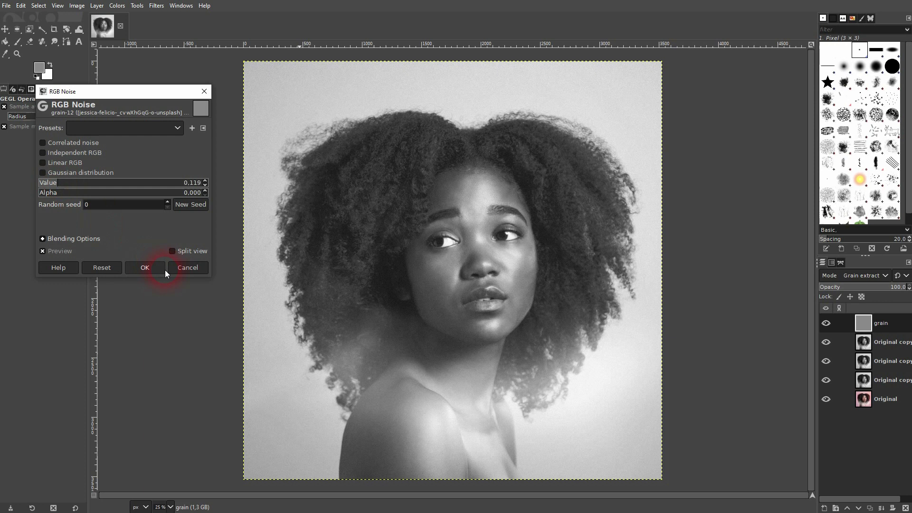
{"action": "left_click_drag", "start_coordinate": [54, 184], "coordinate": [52, 185]}
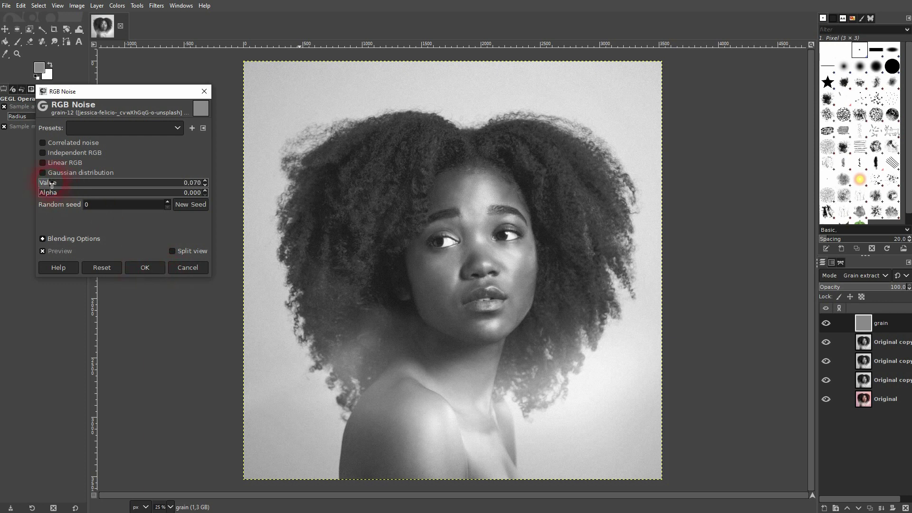
{"action": "left_click", "coordinate": [145, 267]}
{"action": "left_click", "coordinate": [156, 6]}
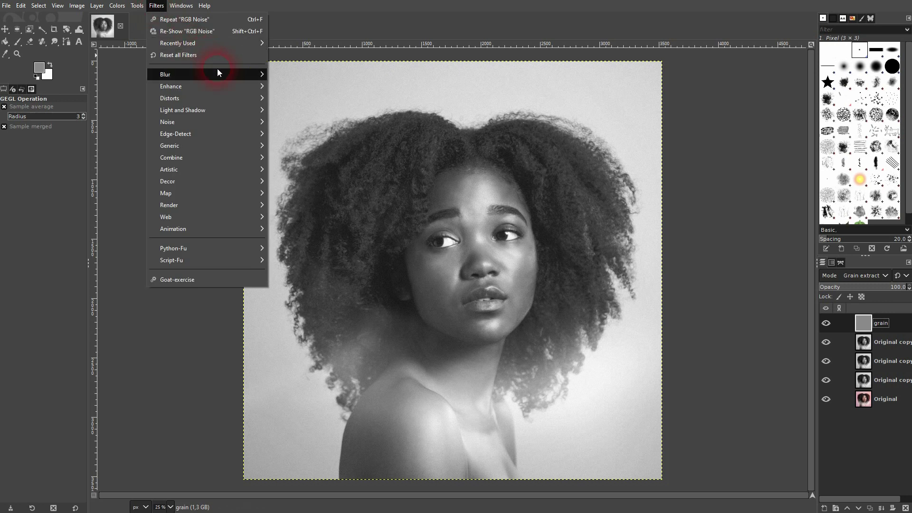
Blur the grain layer again with a 0.50 Gaussian Blur
{"action": "left_click", "coordinate": [295, 85]}
{"action": "left_click", "coordinate": [188, 154]}
{"action": "left_click", "coordinate": [153, 250]}
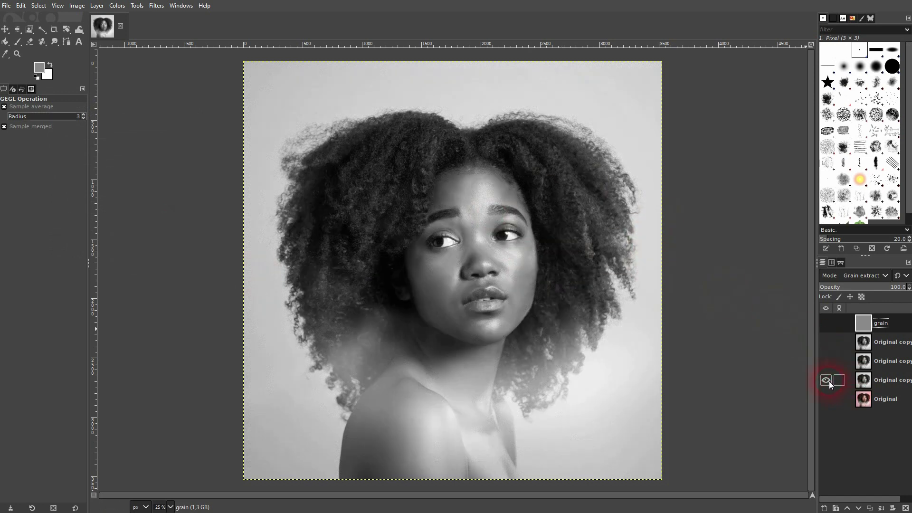
Compare with the colour Original alone, then merge the grain layer down
{"action": "left_click", "coordinate": [826, 400], "text": "shift"}
{"action": "left_click", "coordinate": [825, 400], "text": "shift"}
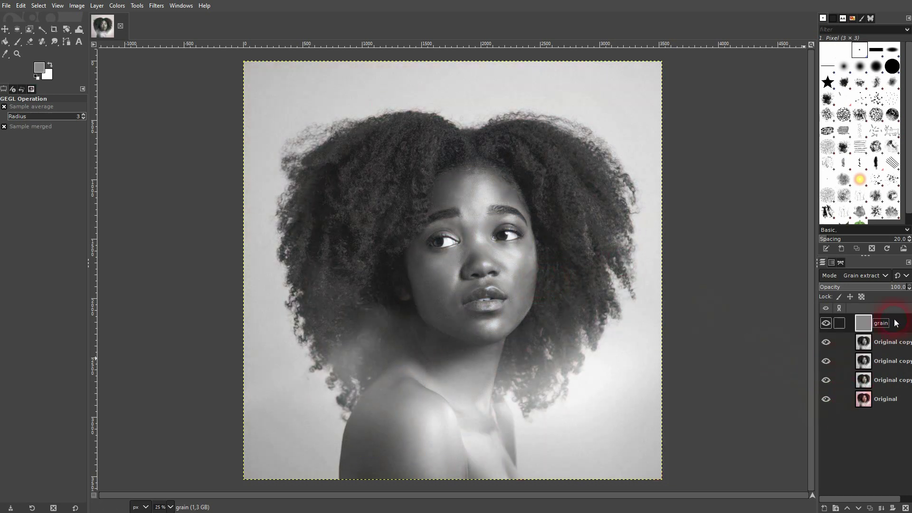
{"action": "left_click", "coordinate": [881, 508]}
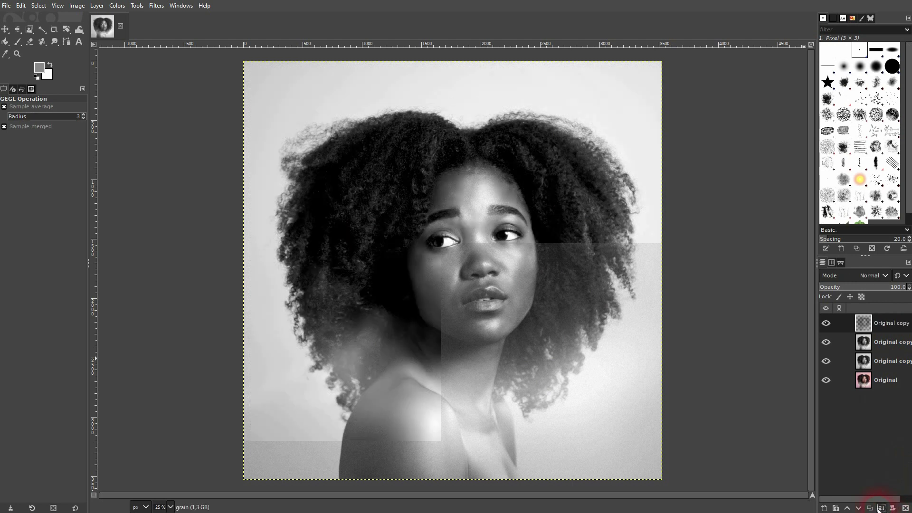
Undo the merges to restore the separate grain layer and set its opacity to 70.8
{"action": "left_click", "coordinate": [881, 508]}
{"action": "left_click", "coordinate": [881, 508]}
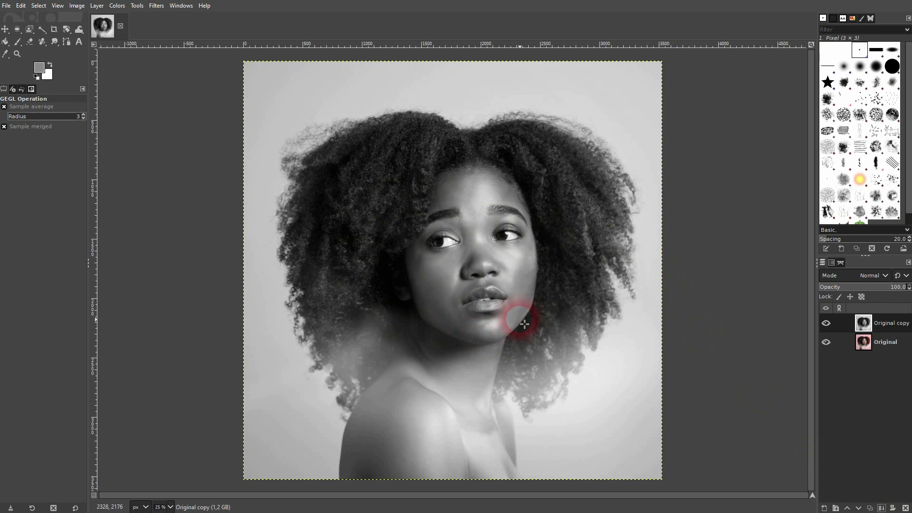
{"action": "key", "text": "ctrl+z"}
{"action": "key", "text": "ctrl+z"}
{"action": "key", "text": "ctrl+z"}
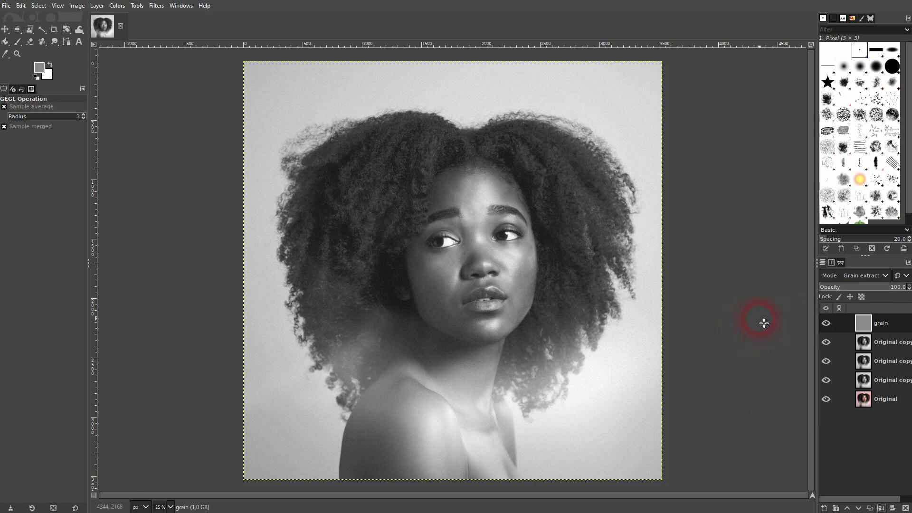
{"action": "left_click_drag", "start_coordinate": [890, 290], "coordinate": [882, 290]}
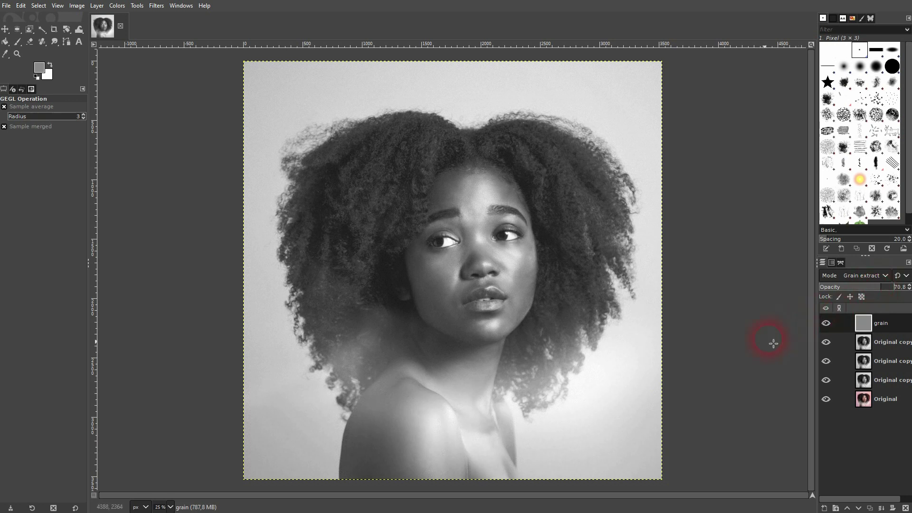